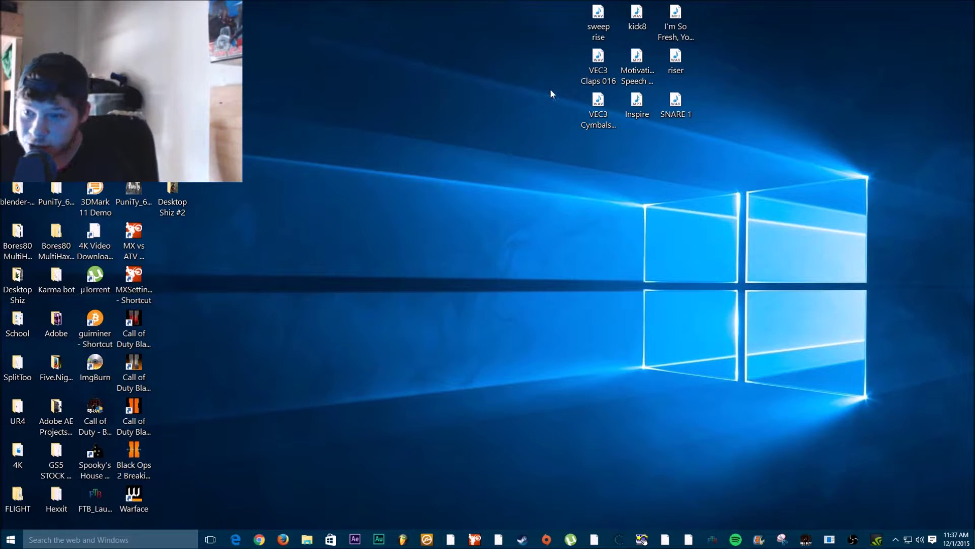
pyautogui.moveTo(587, 102)
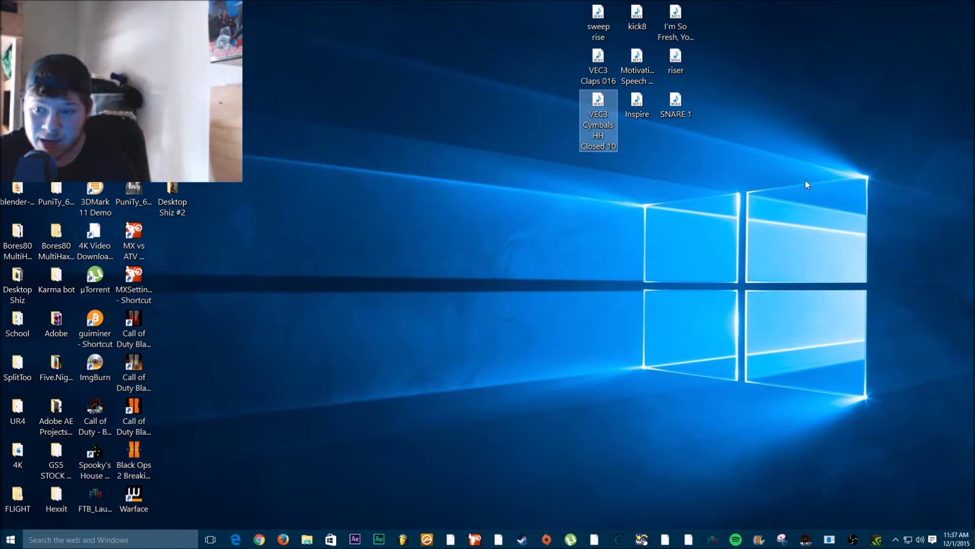
pyautogui.moveTo(808, 150); pyautogui.dragTo(555, 5)
pyautogui.click(825, 126)
pyautogui.click(598, 120)
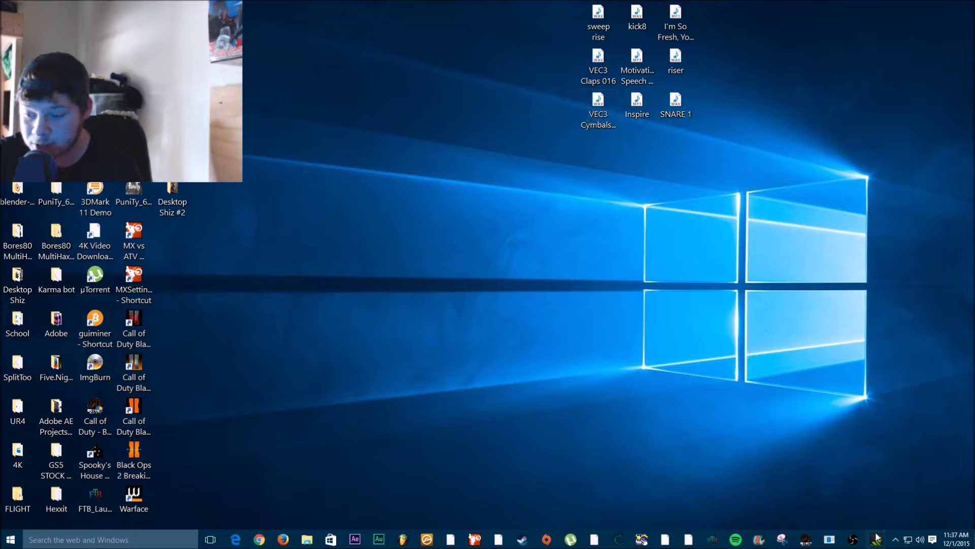
# Open the NVIDIA GeForce Experience ShadowPlay window and move it away from the middle of the desktop
pyautogui.moveTo(876, 538)
pyautogui.click(919, 477)
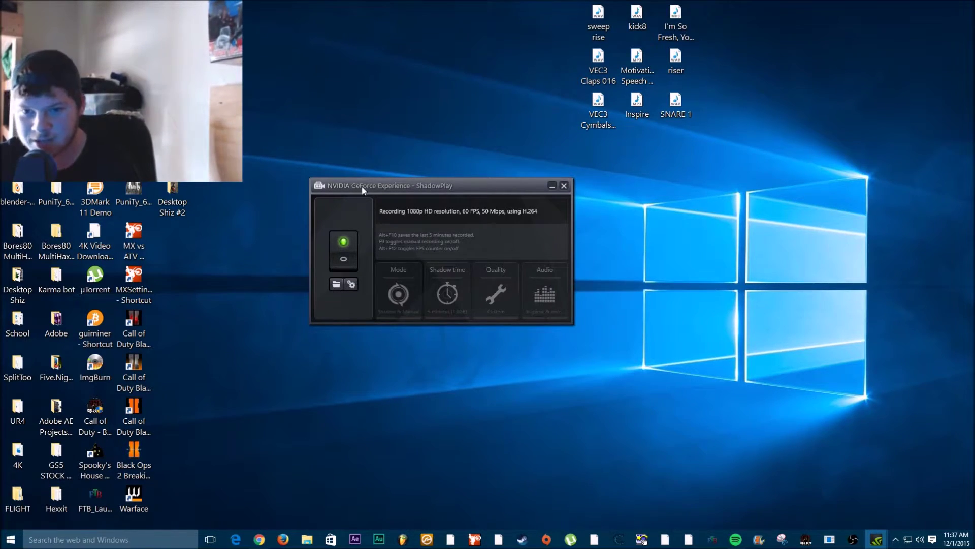
pyautogui.moveTo(362, 185); pyautogui.dragTo(651, 106)
# Check the latest recordings in the Desktop folder under This PC > Videos in File Explorer, and close the window
pyautogui.click(307, 540)
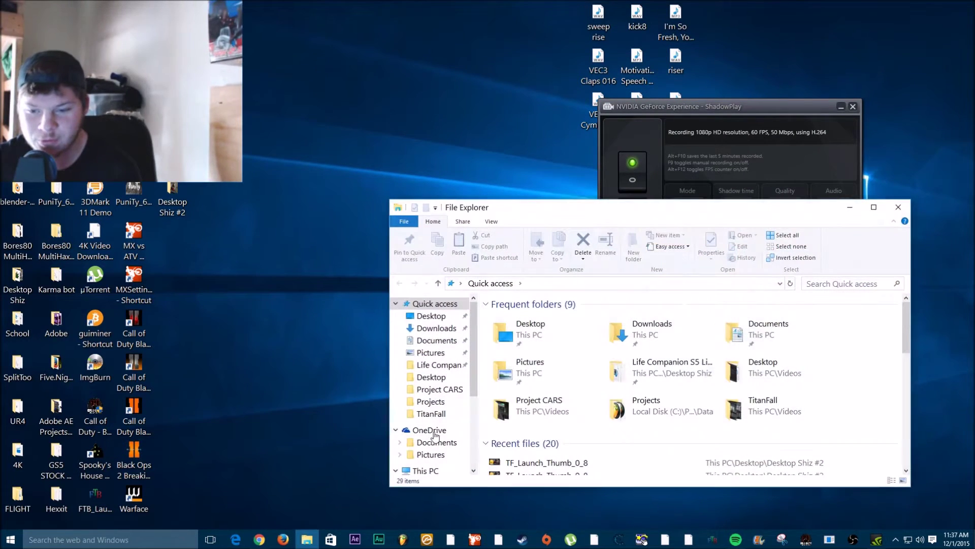
pyautogui.doubleClick(762, 365)
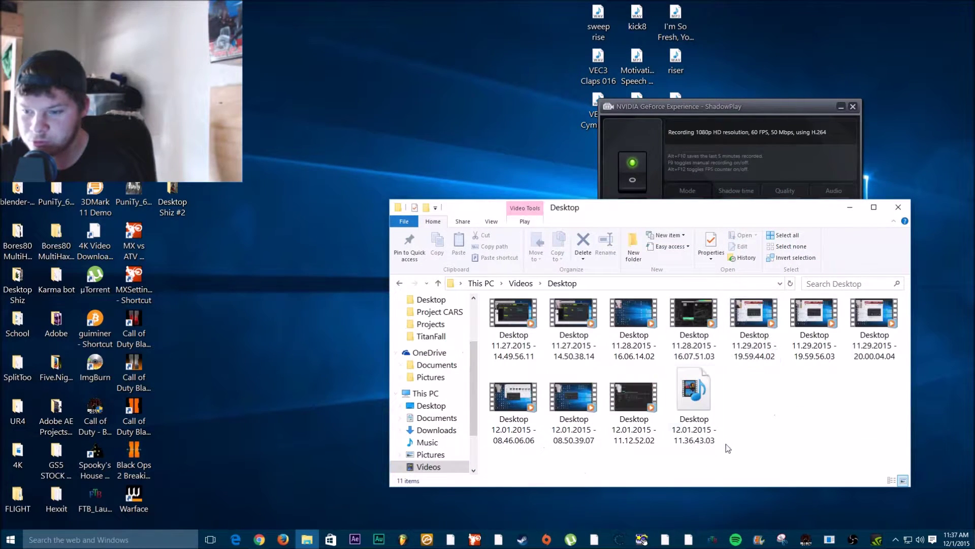
pyautogui.moveTo(777, 466); pyautogui.dragTo(669, 370)
pyautogui.click(696, 457)
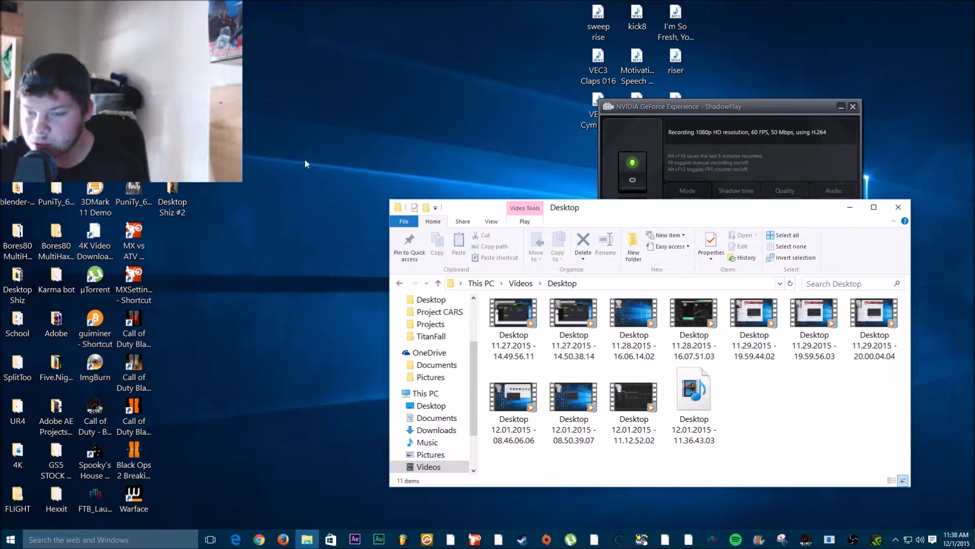
pyautogui.click(898, 207)
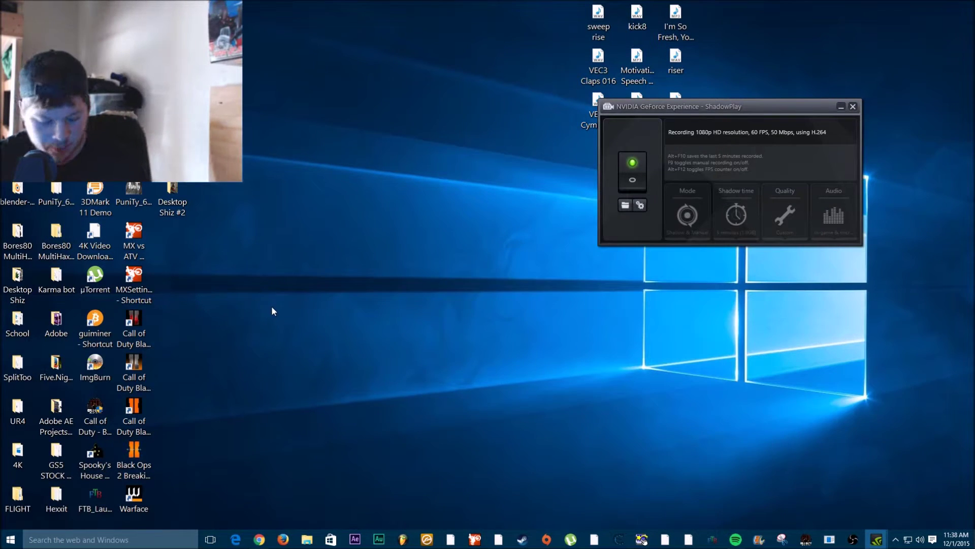
# Open Task Manager and examine the CPU, memory and disk use of the background processes, including the NVIDIA capture and webcam processes
pyautogui.hotkey('ctrl', 'shift', 'Escape')
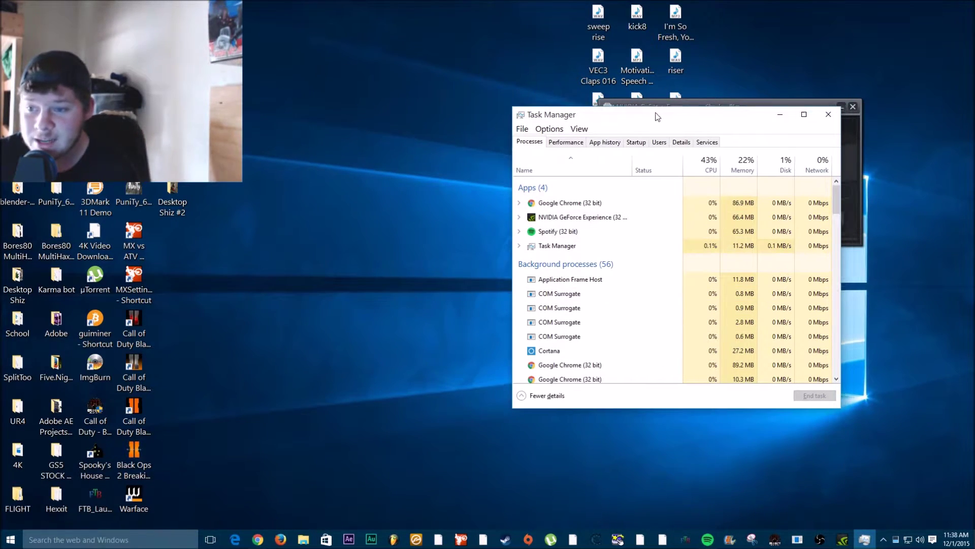
pyautogui.moveTo(661, 112); pyautogui.dragTo(440, 33)
pyautogui.scroll(-1, 416, 191)
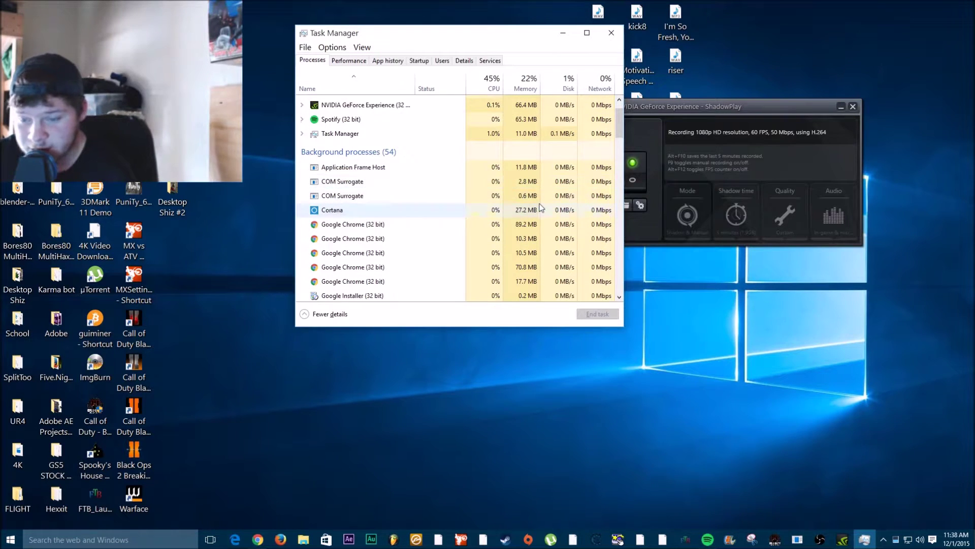
pyautogui.scroll(-1, 483, 190)
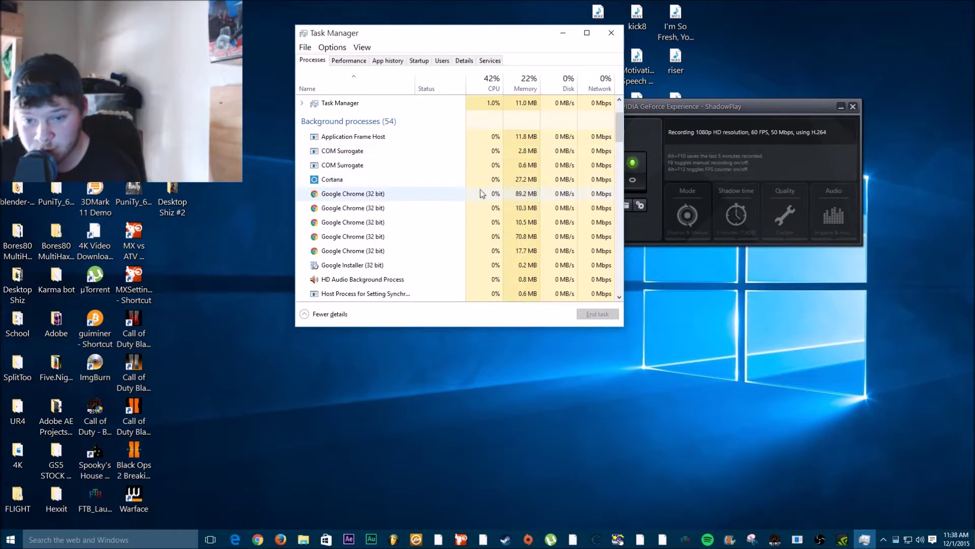
pyautogui.scroll(-4, 440, 206)
pyautogui.scroll(-20, 442, 210)
pyautogui.scroll(-4, 442, 210)
pyautogui.scroll(10, 437, 217)
pyautogui.scroll(8, 404, 235)
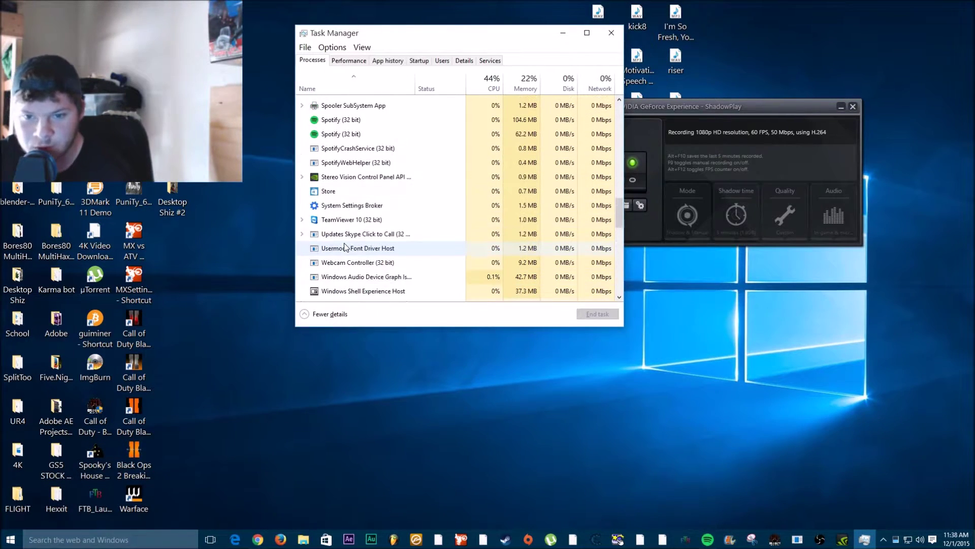
pyautogui.scroll(-1, 353, 211)
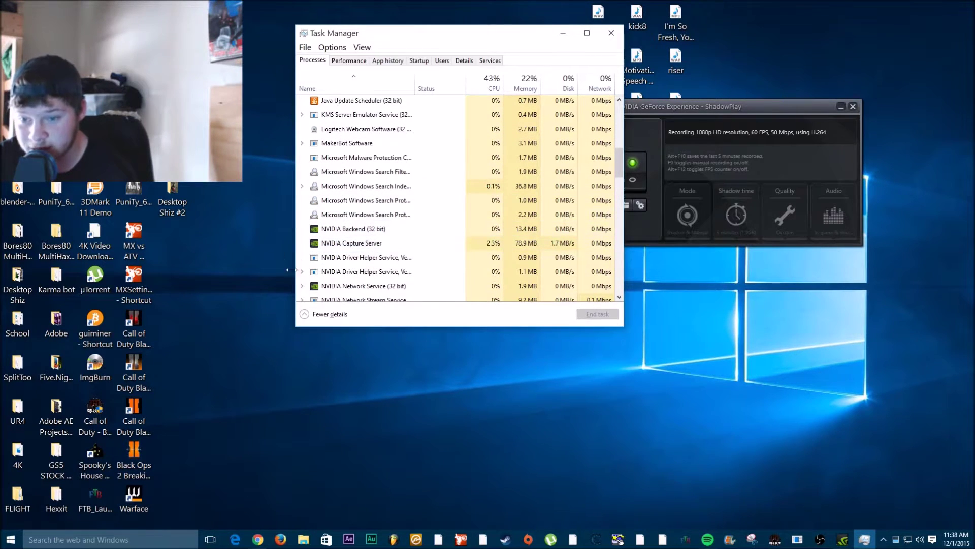
pyautogui.scroll(-2, 391, 238)
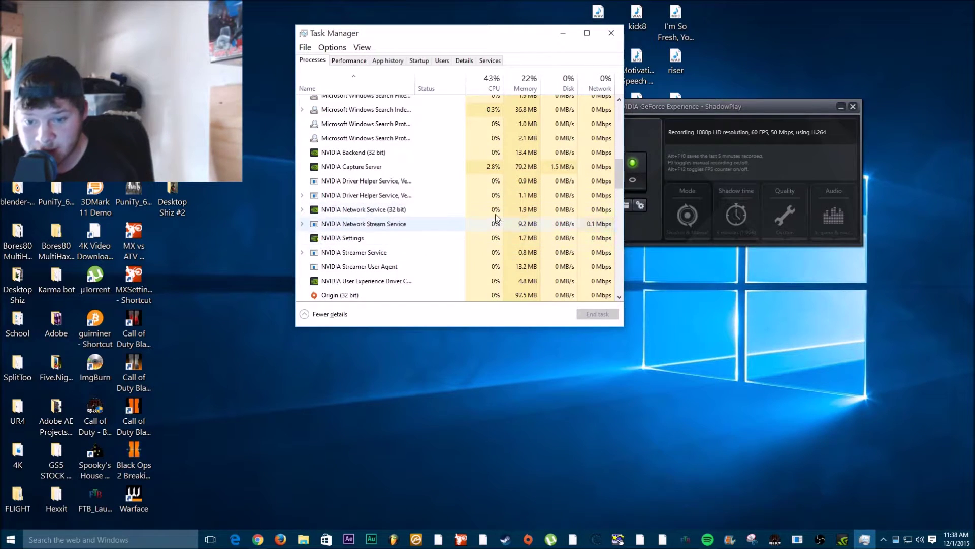
pyautogui.scroll(-1, 366, 243)
pyautogui.scroll(-2, 366, 248)
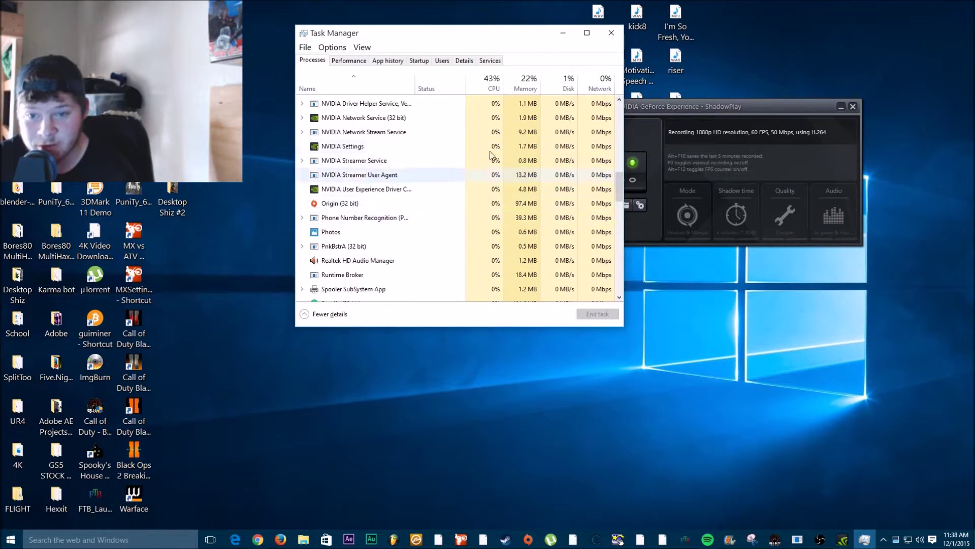
pyautogui.scroll(-4, 403, 203)
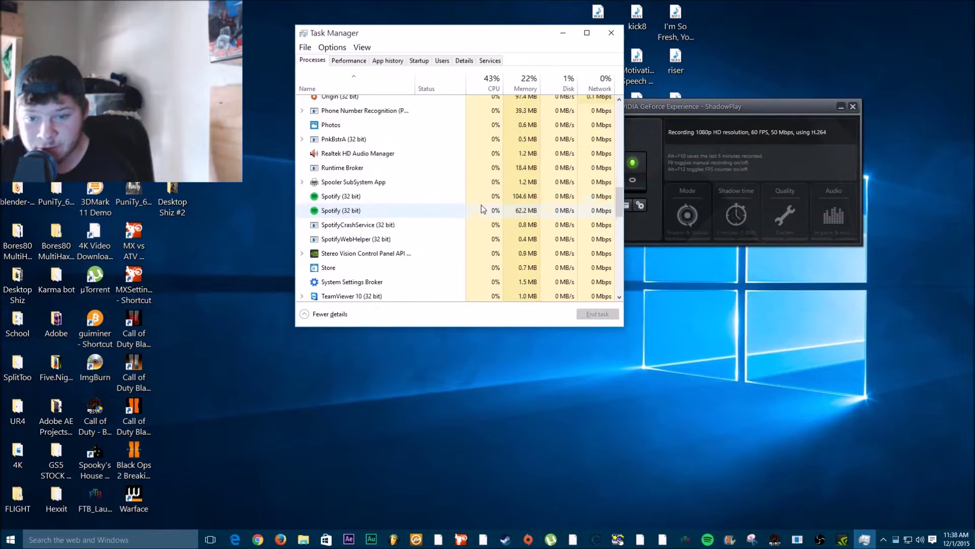
pyautogui.scroll(-3, 404, 213)
pyautogui.scroll(7, 416, 193)
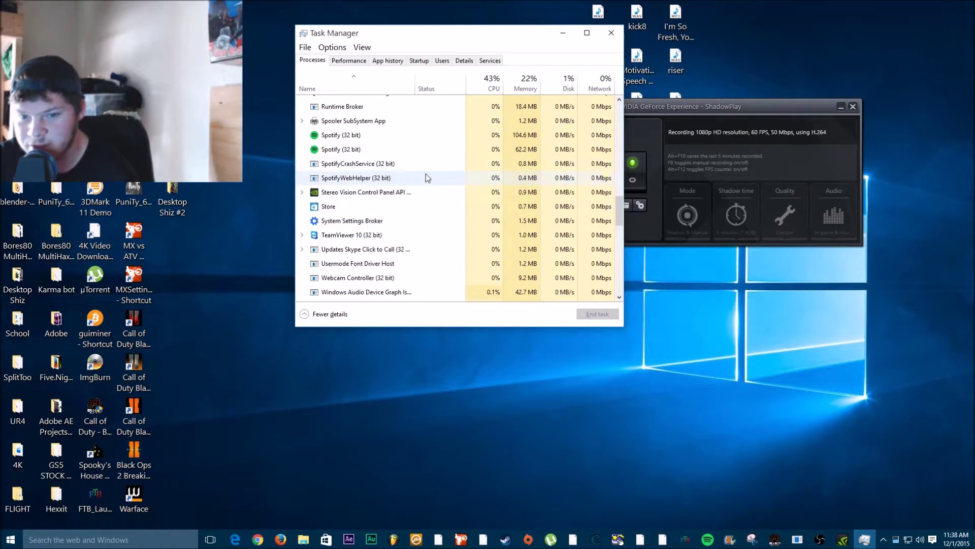
pyautogui.scroll(3, 405, 185)
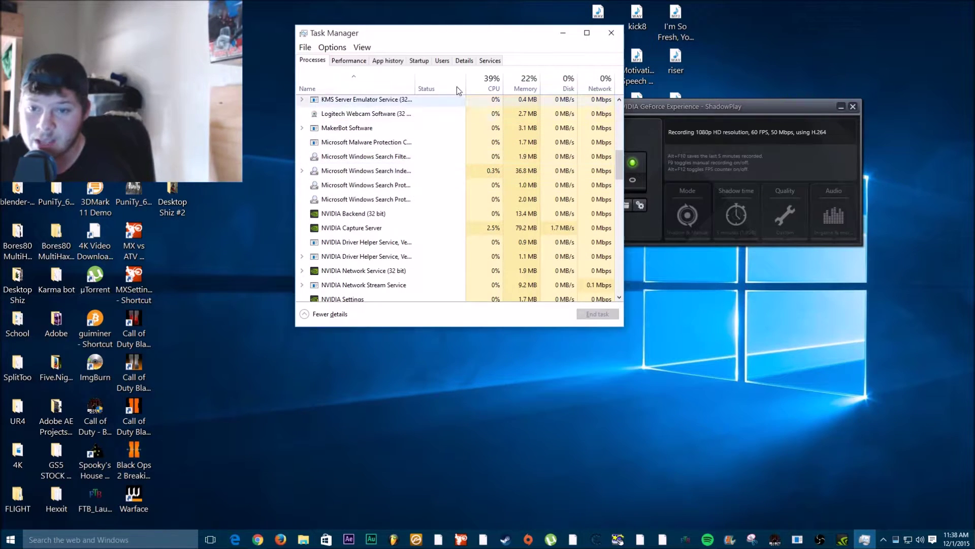
pyautogui.scroll(2, 389, 251)
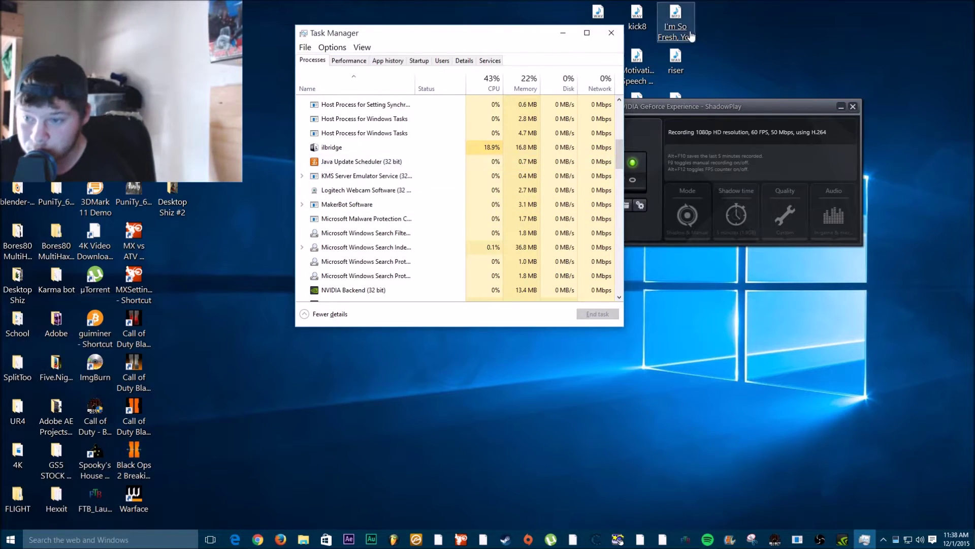
pyautogui.moveTo(509, 41); pyautogui.dragTo(390, 48)
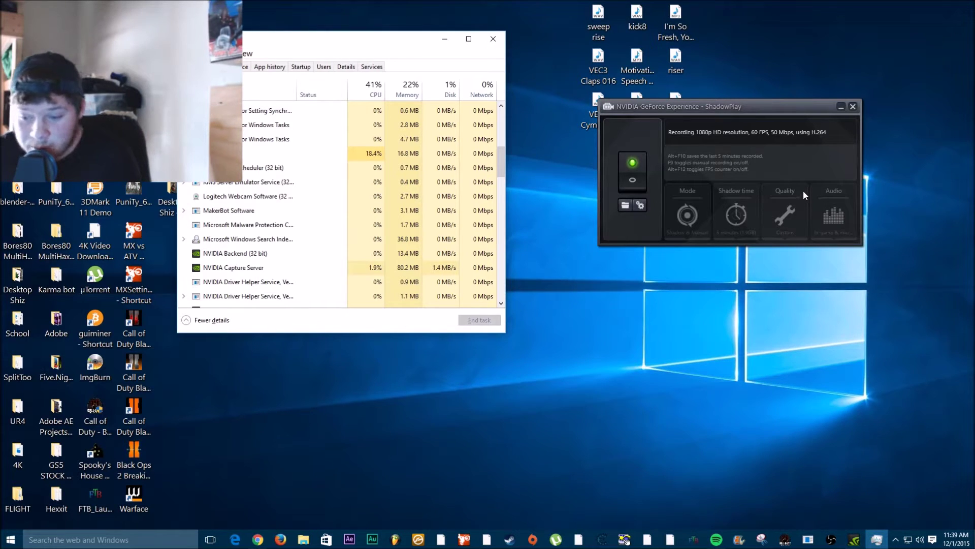
# Open Quick Capture in the Logitech Webcam Software and move its window clear of the webcam overlay
pyautogui.click(895, 539)
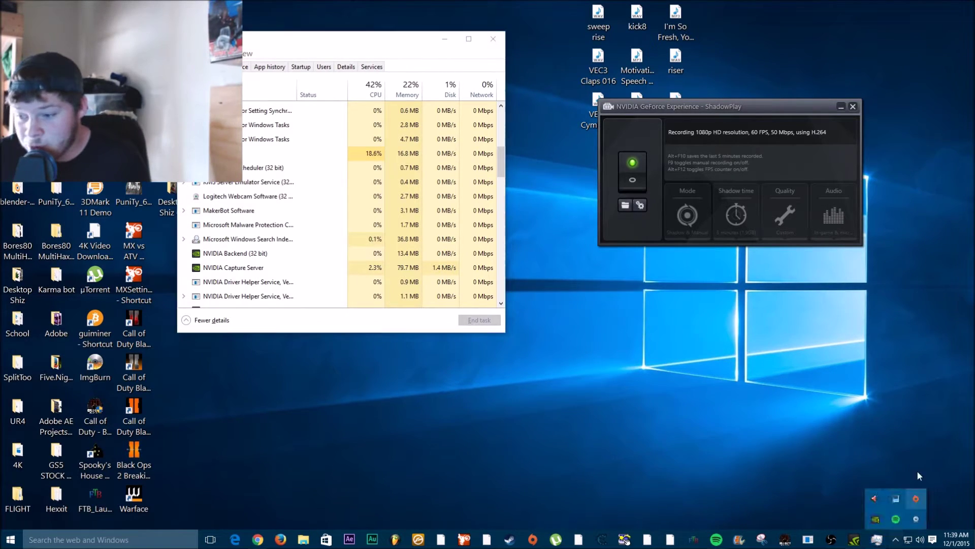
pyautogui.click(917, 527)
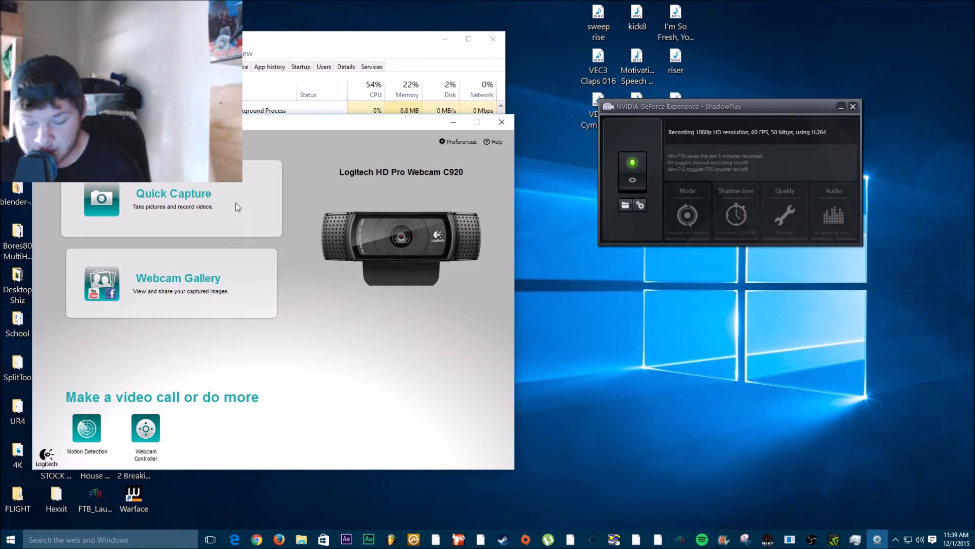
pyautogui.click(250, 212)
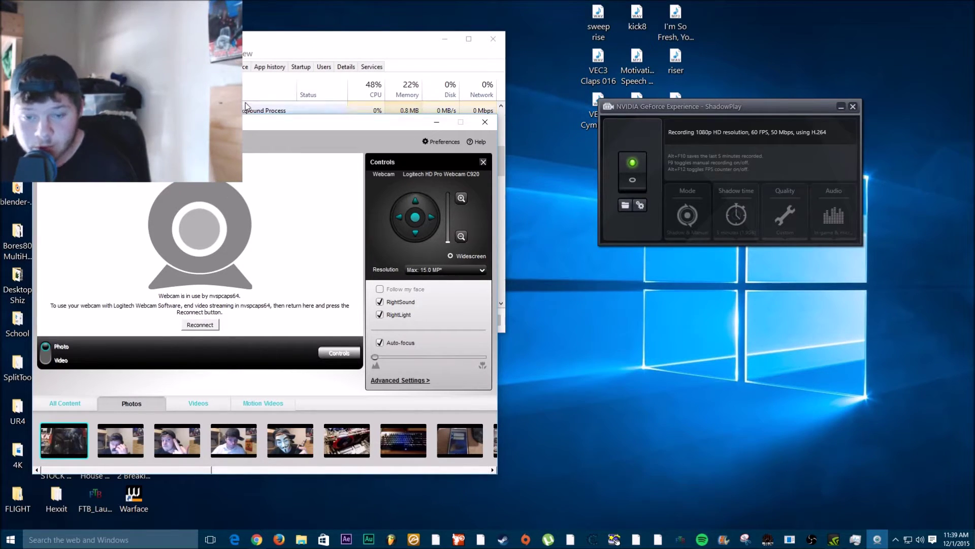
pyautogui.moveTo(209, 125); pyautogui.dragTo(586, 111)
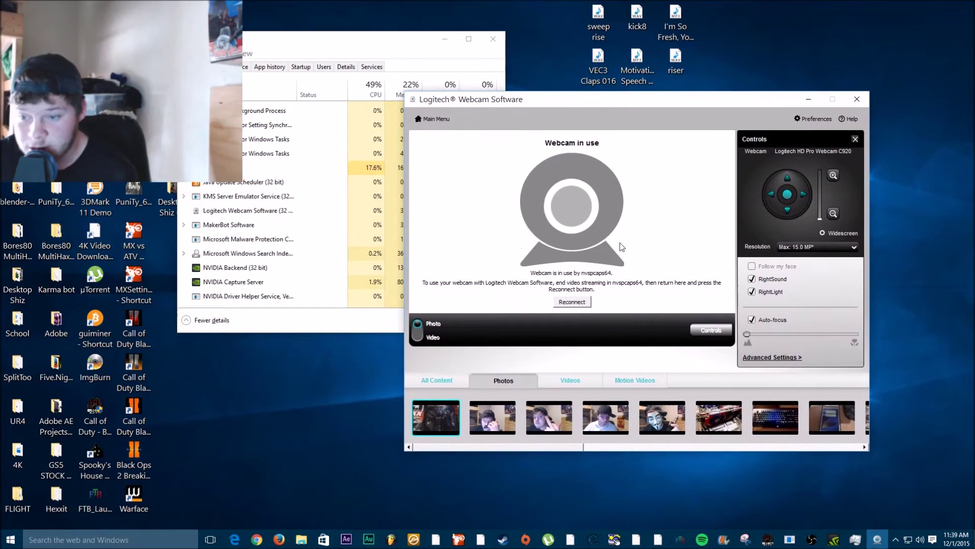
# Try to reconnect the webcam in Quick Capture, and close the Logitech Webcam Software
pyautogui.click(586, 305)
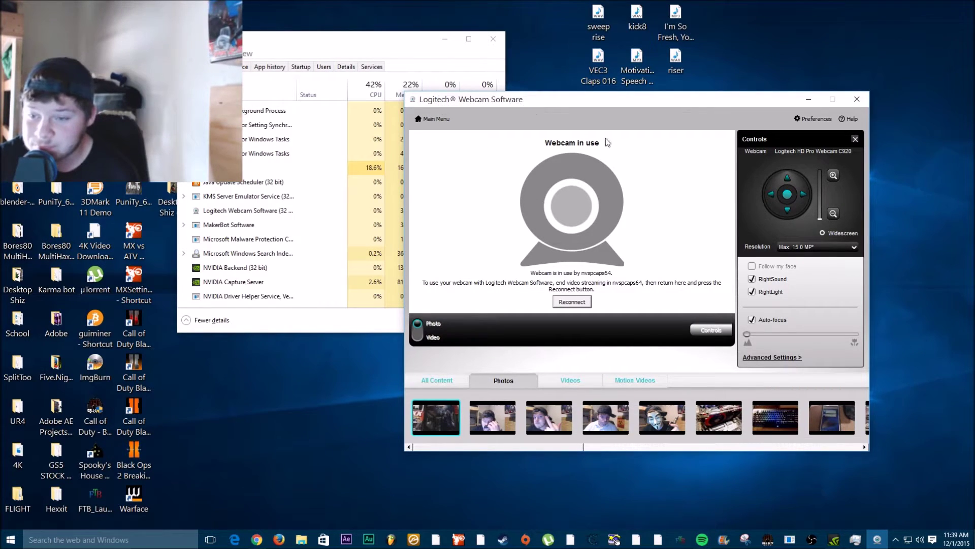
pyautogui.moveTo(620, 96); pyautogui.dragTo(266, 45)
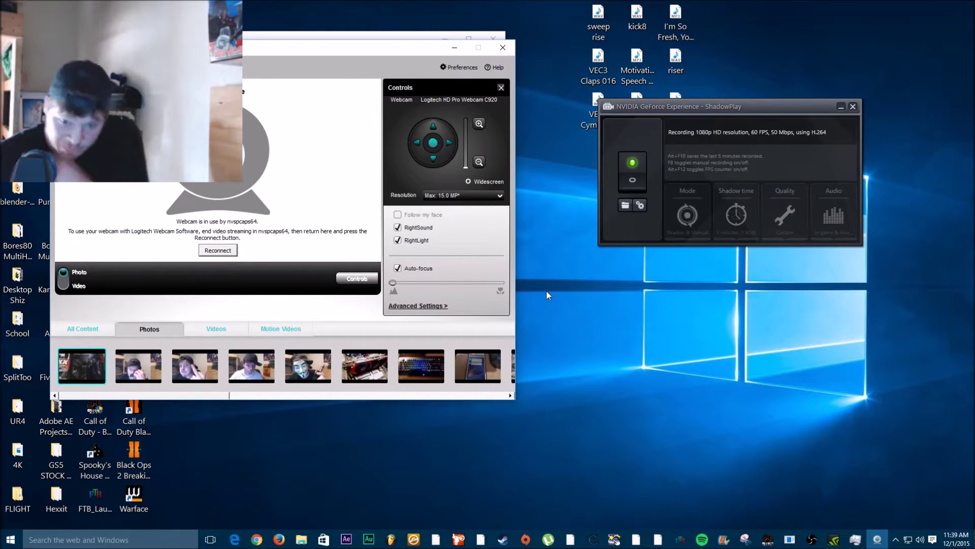
pyautogui.click(503, 48)
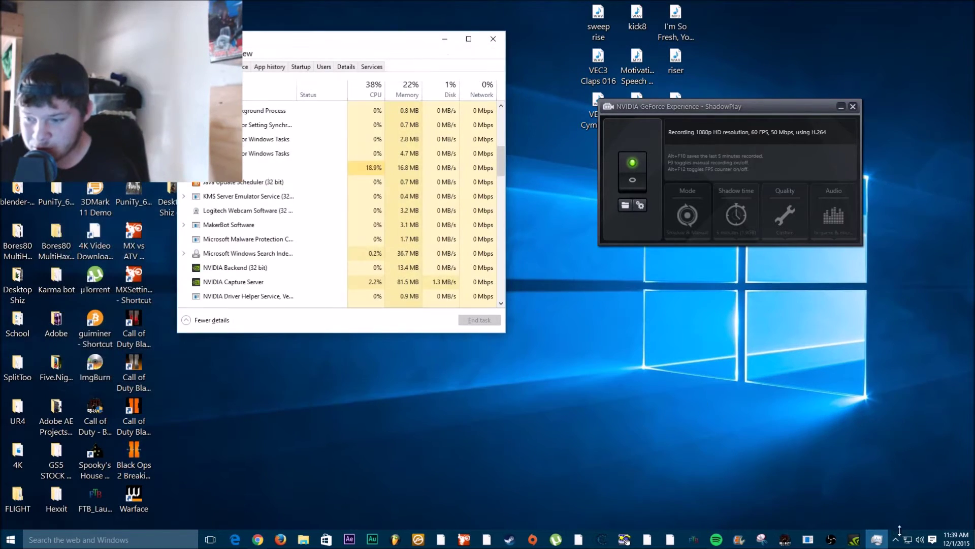
pyautogui.click(908, 539)
pyautogui.click(908, 539)
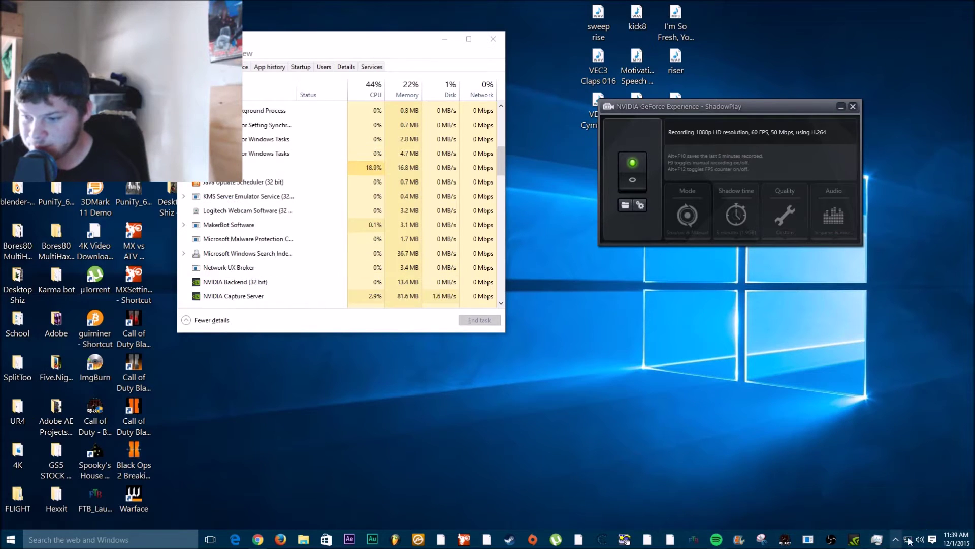
pyautogui.click(688, 387)
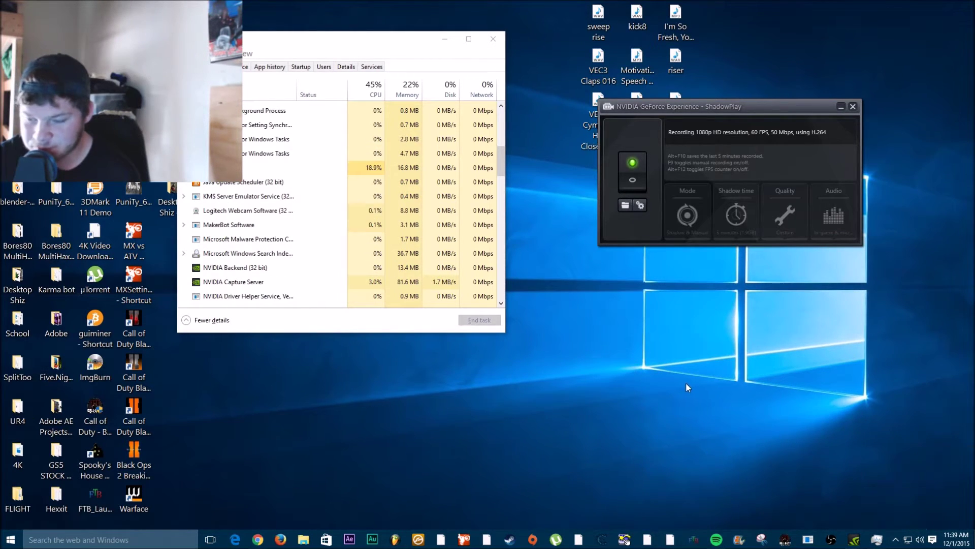
# Review the CPU and memory use of the remaining processes in Task Manager and reposition its window
pyautogui.scroll(2, 277, 131)
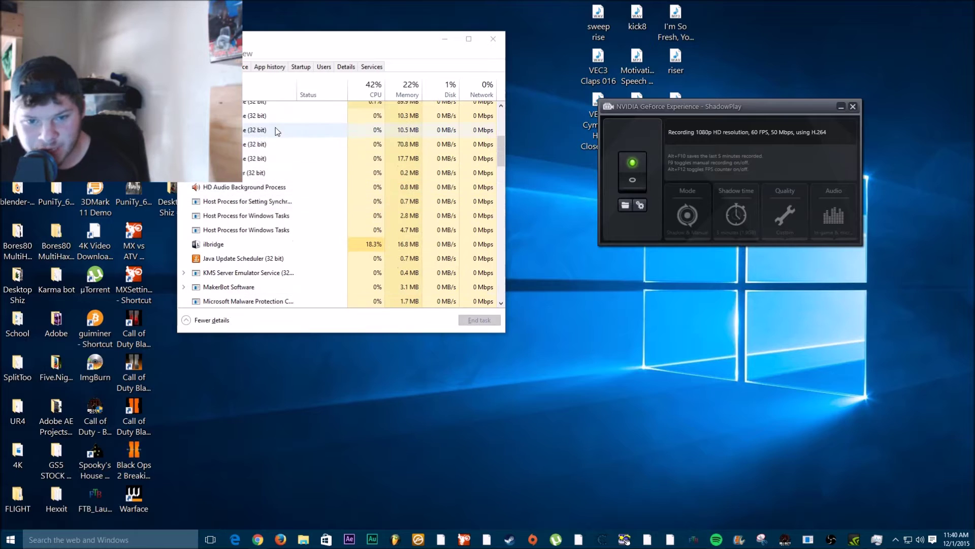
pyautogui.scroll(-10, 277, 131)
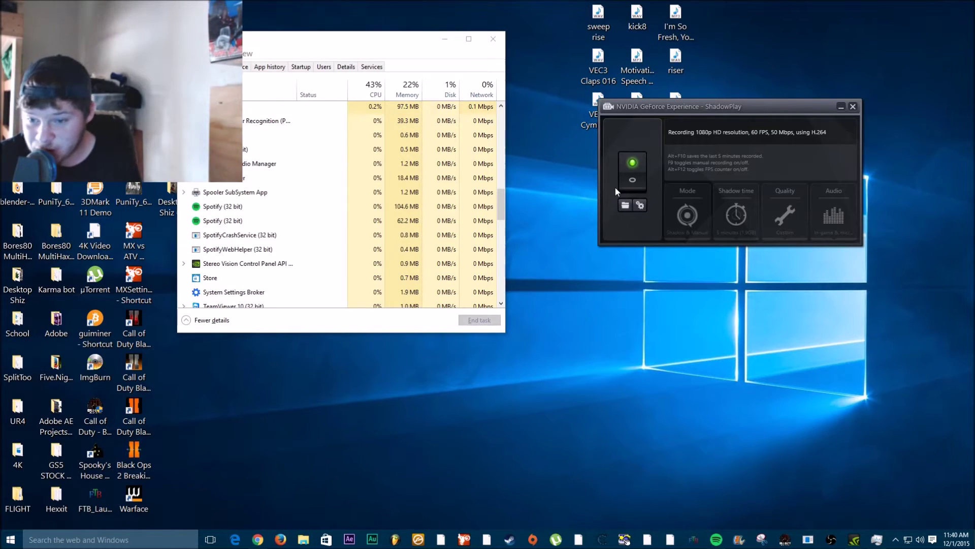
pyautogui.click(410, 52)
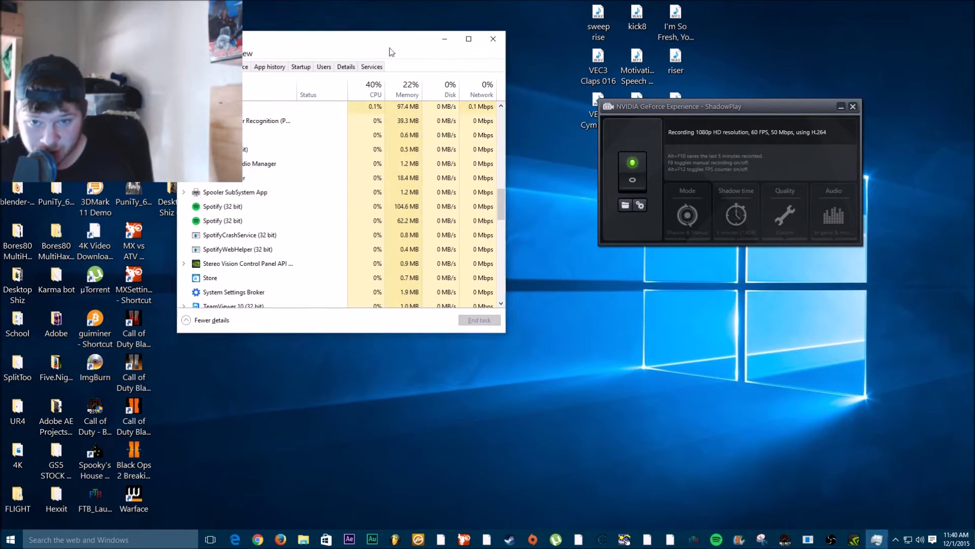
pyautogui.moveTo(342, 42); pyautogui.dragTo(381, 34)
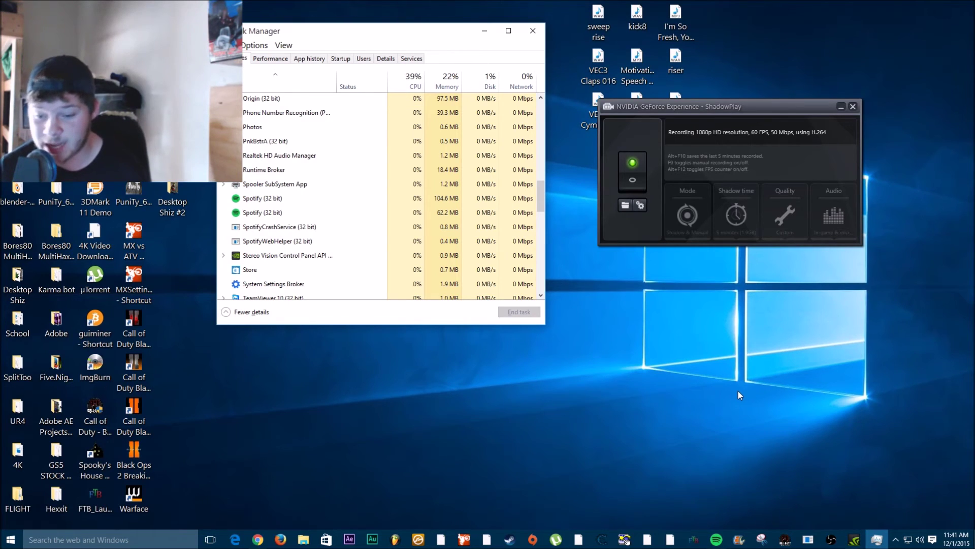
# Switch to Google Chrome to check the processing status of the YouTube upload, and minimize the browser
pyautogui.click(258, 539)
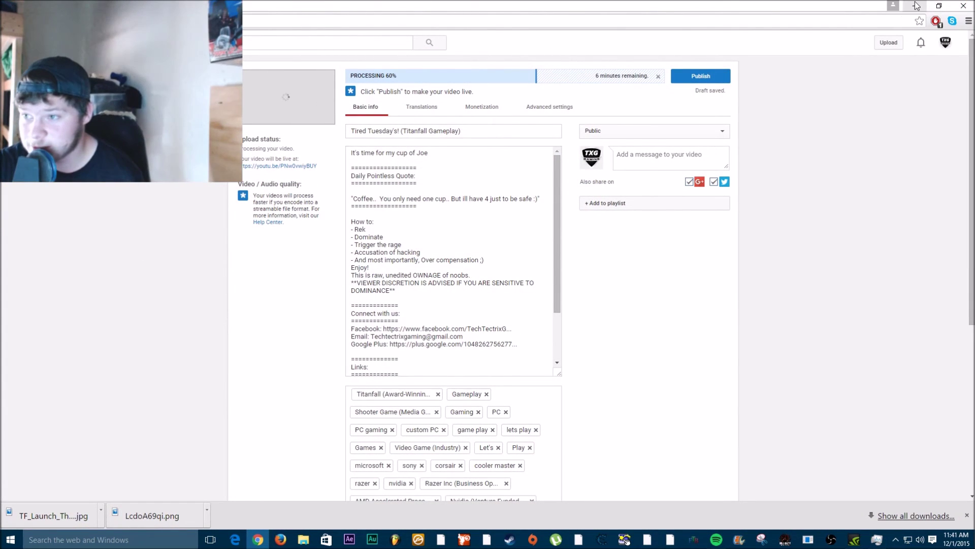
pyautogui.click(915, 5)
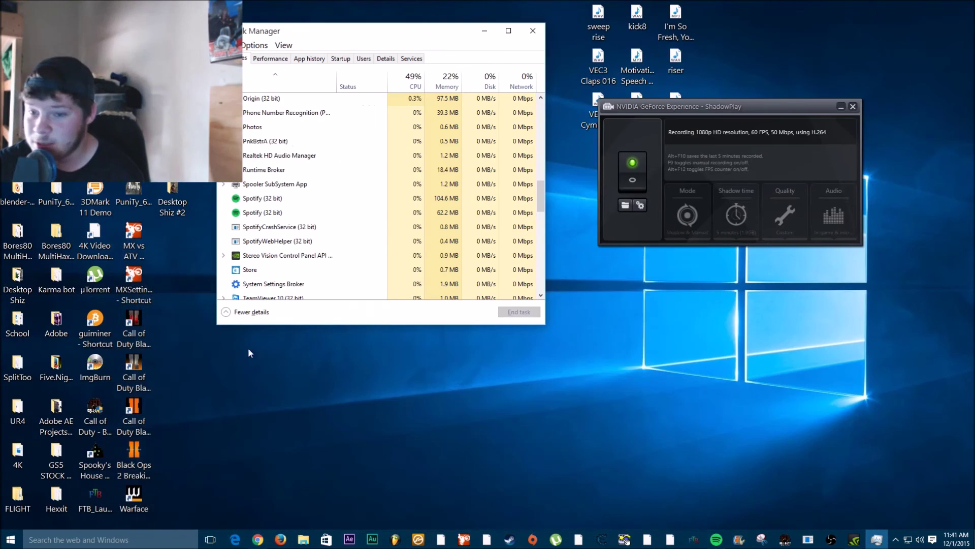